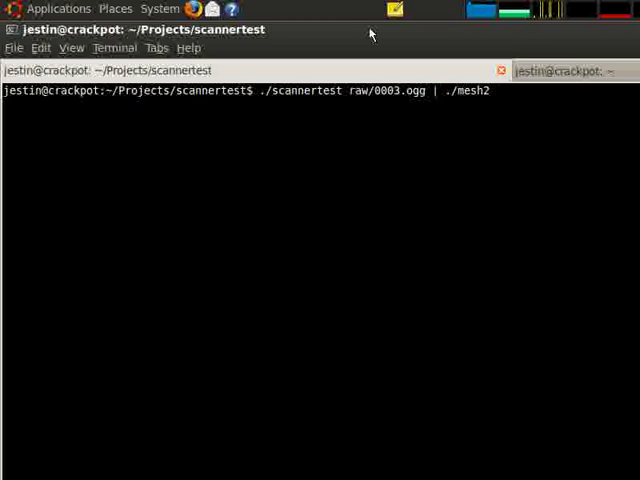
# - Run the scan-to-mesh pipeline to load triangles0 and triangulationedge0, then move the Geomview panel down
pyautogui.press('Return')
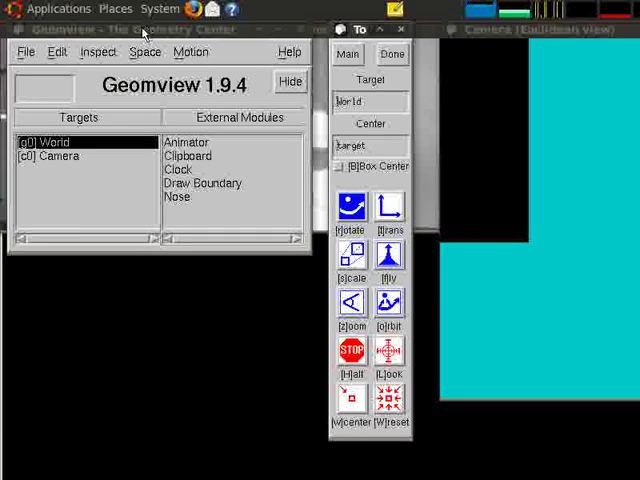
pyautogui.moveTo(143, 31)
pyautogui.mouseDown()
pyautogui.moveTo(150, 253)
pyautogui.moveTo(178, 83)
pyautogui.moveTo(158, 74)
pyautogui.mouseUp()
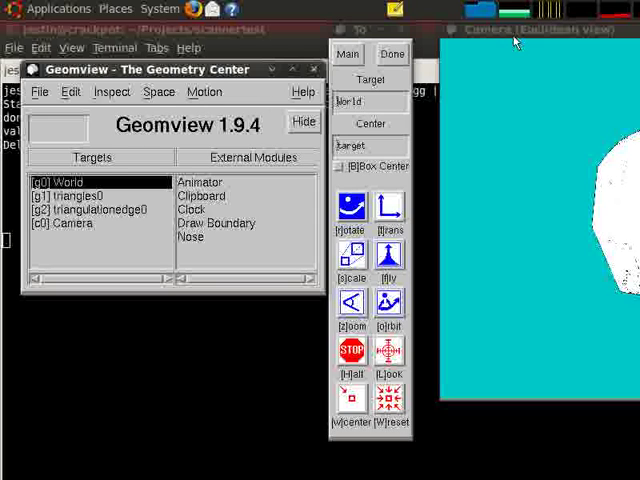
# - Move the Camera (Euclidean view) window to the upper-left so the triangulated mesh is fully visible
pyautogui.moveTo(515, 42); pyautogui.dragTo(153, 66)
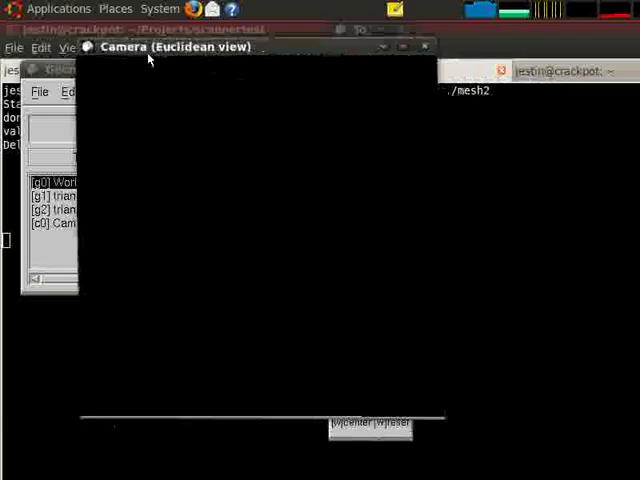